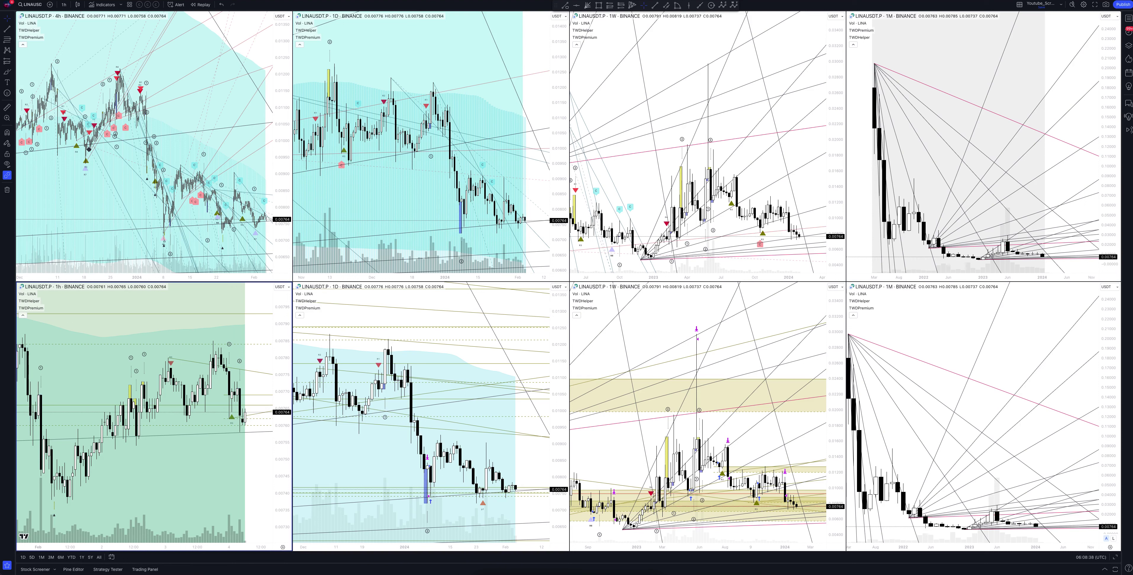
Step: Select the monthly chart and view it full-size twice, then enlarge the weekly chart
{"action": "left_click", "coordinate": [1077, 264]}
{"action": "left_click", "coordinate": [1114, 557]}
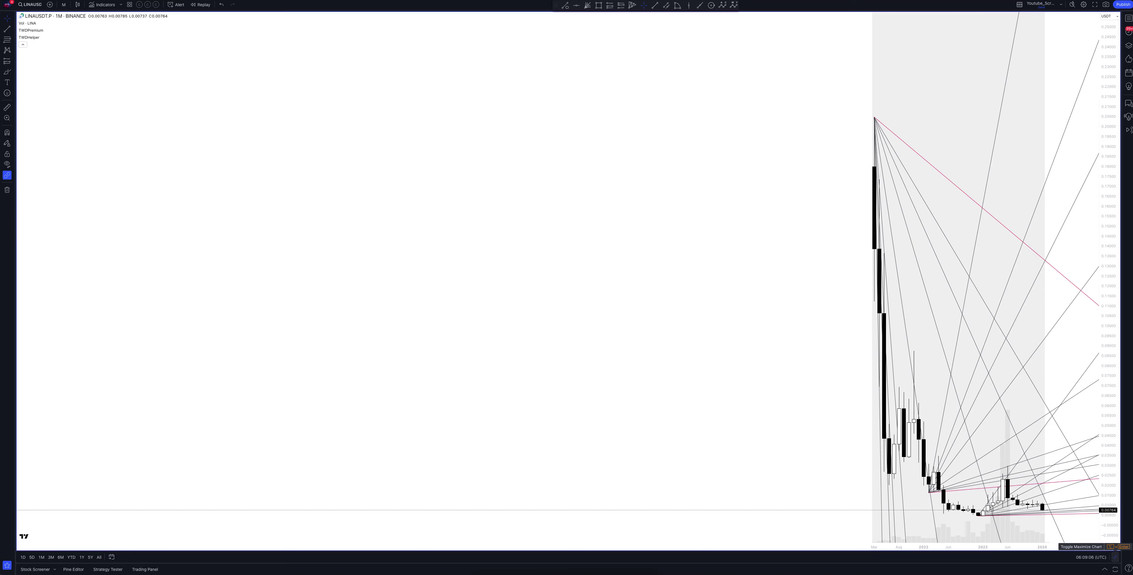
{"action": "left_click", "coordinate": [1115, 557]}
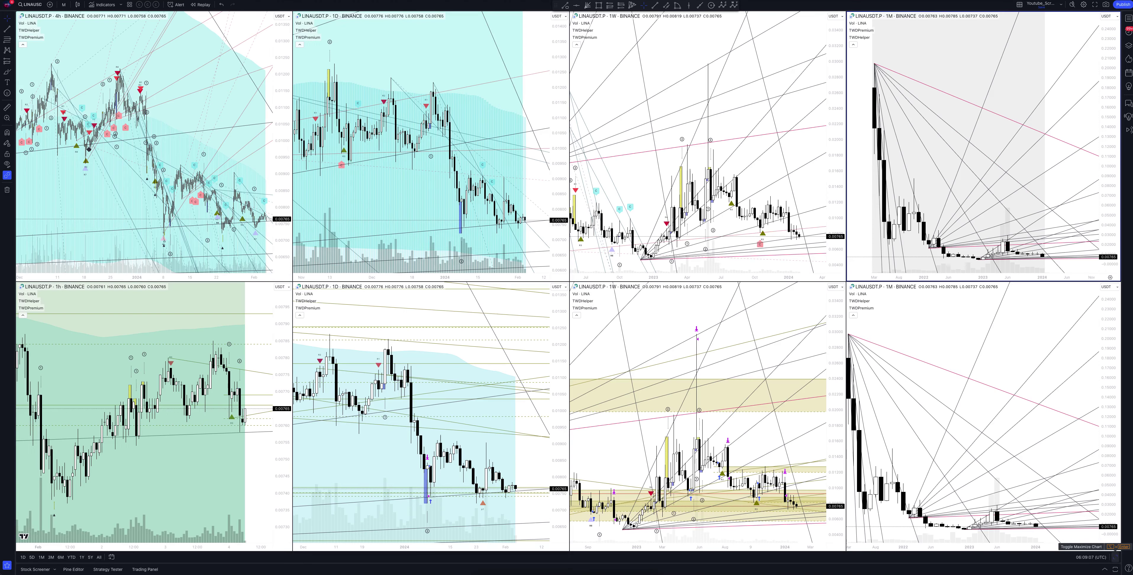
{"action": "left_click", "coordinate": [1114, 557]}
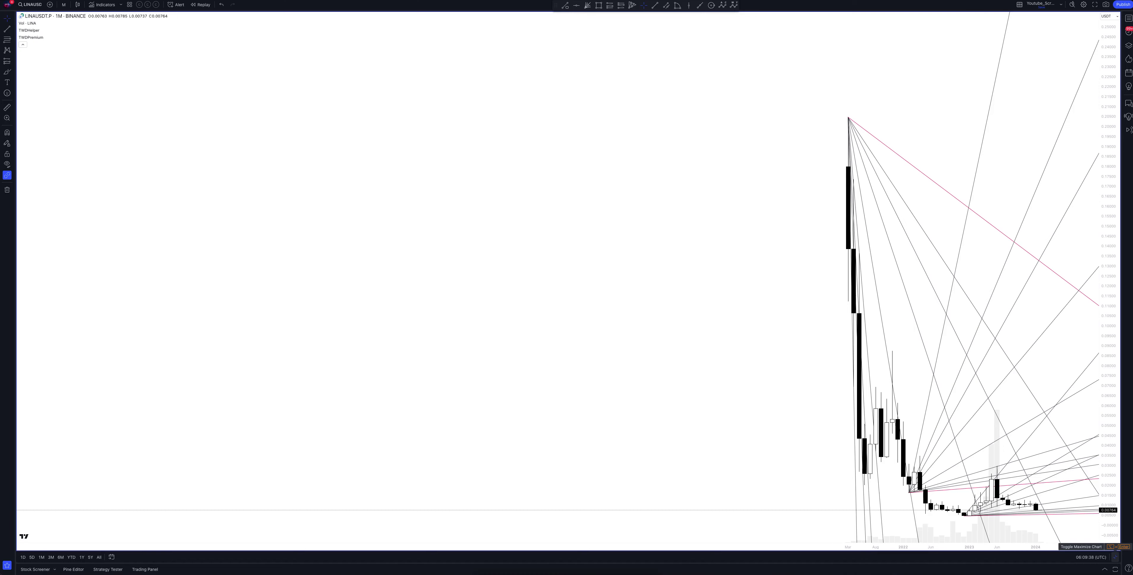
{"action": "left_click", "coordinate": [1116, 557]}
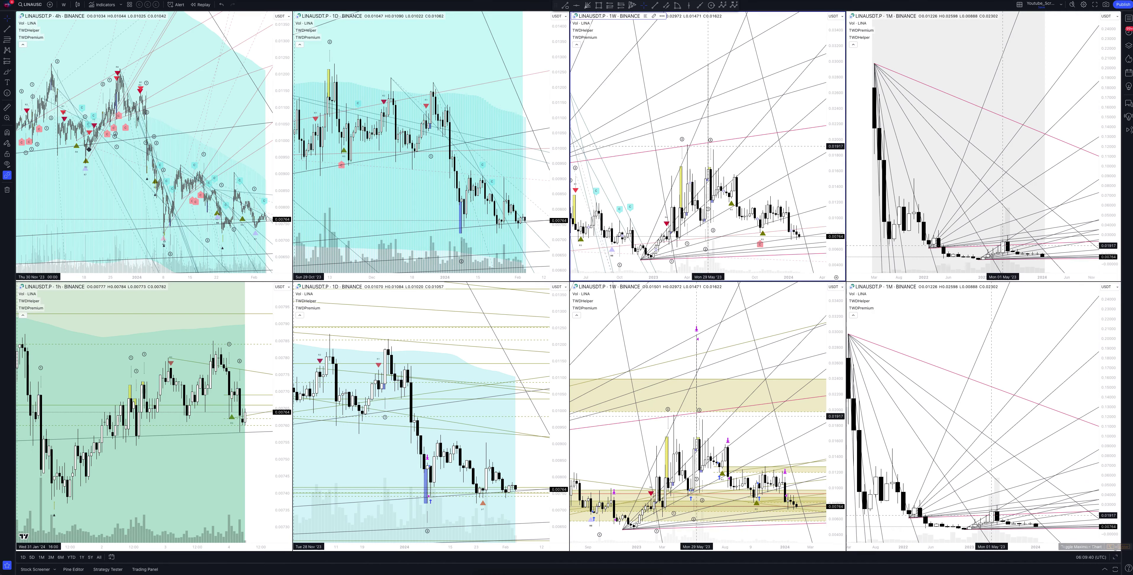
{"action": "left_click", "coordinate": [1116, 557]}
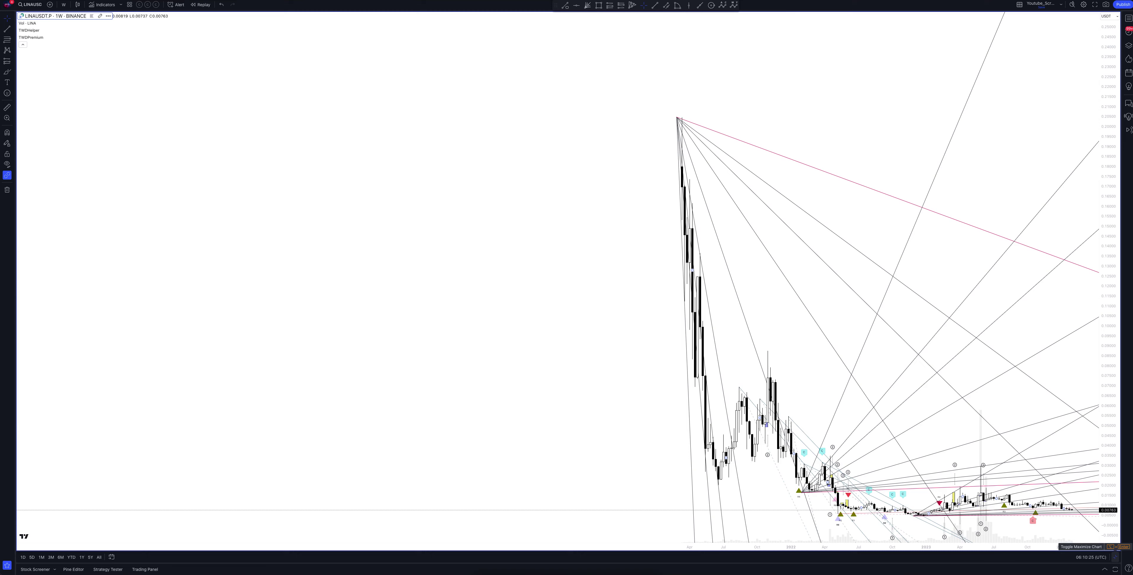
Step: View the other weekly chart and then the daily chart full-size, returning to the grid between them
{"action": "left_click", "coordinate": [1115, 557]}
{"action": "left_click", "coordinate": [1115, 557]}
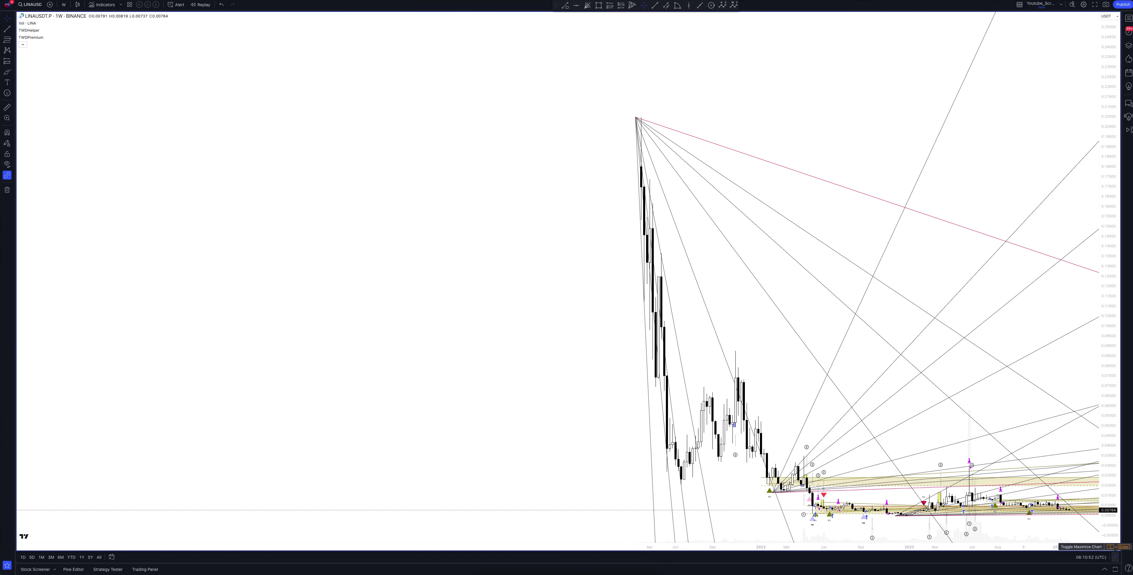
{"action": "left_click", "coordinate": [1115, 557]}
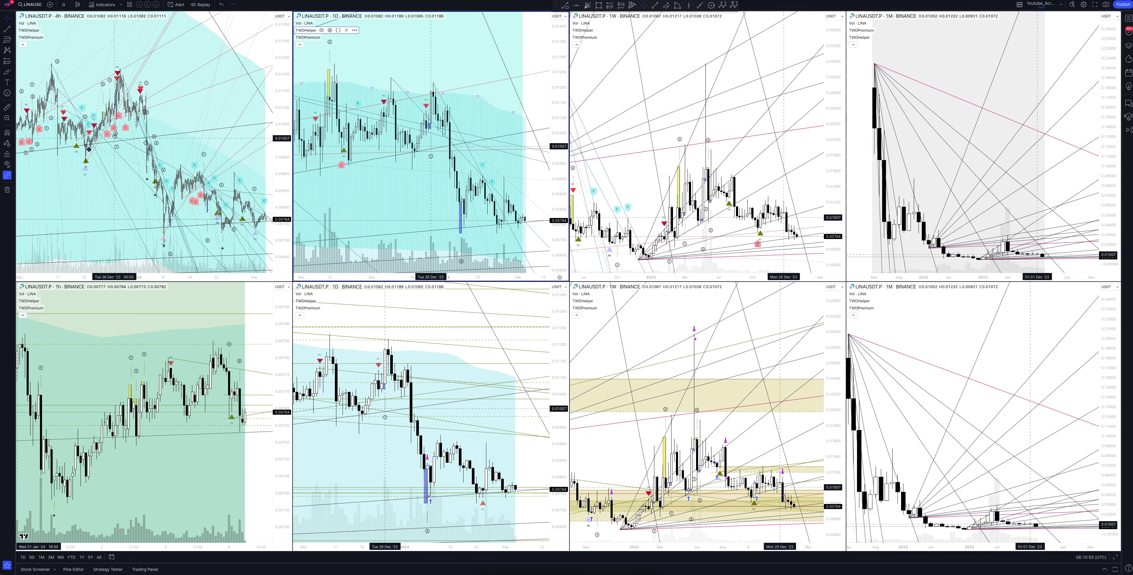
{"action": "left_click", "coordinate": [1115, 557]}
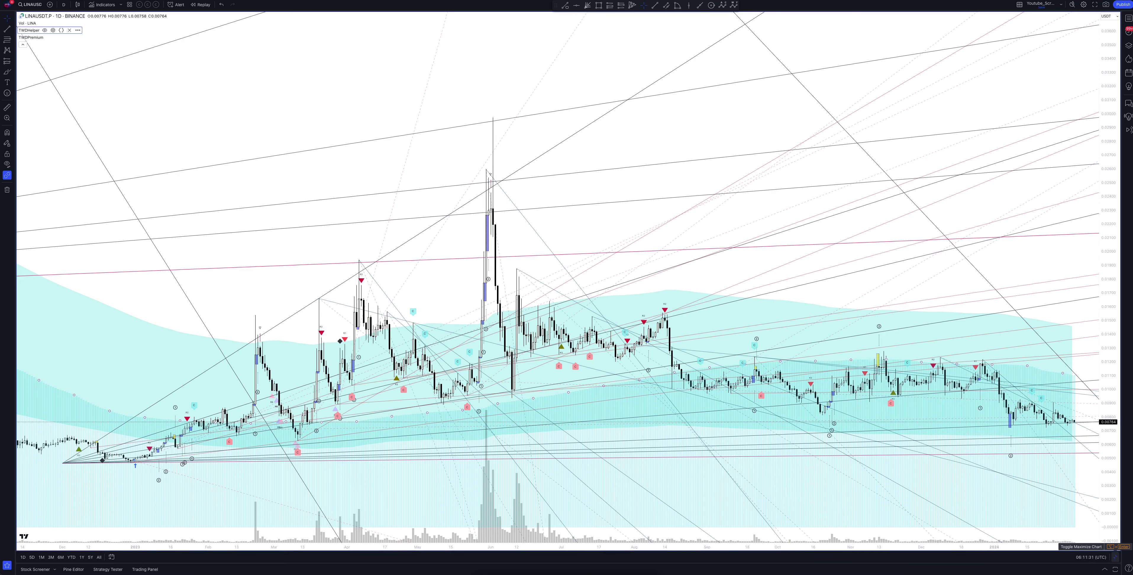
Step: Maximize the lower daily chart and show TWDPremium's Strategy Tester results beneath it
{"action": "left_click", "coordinate": [1114, 546]}
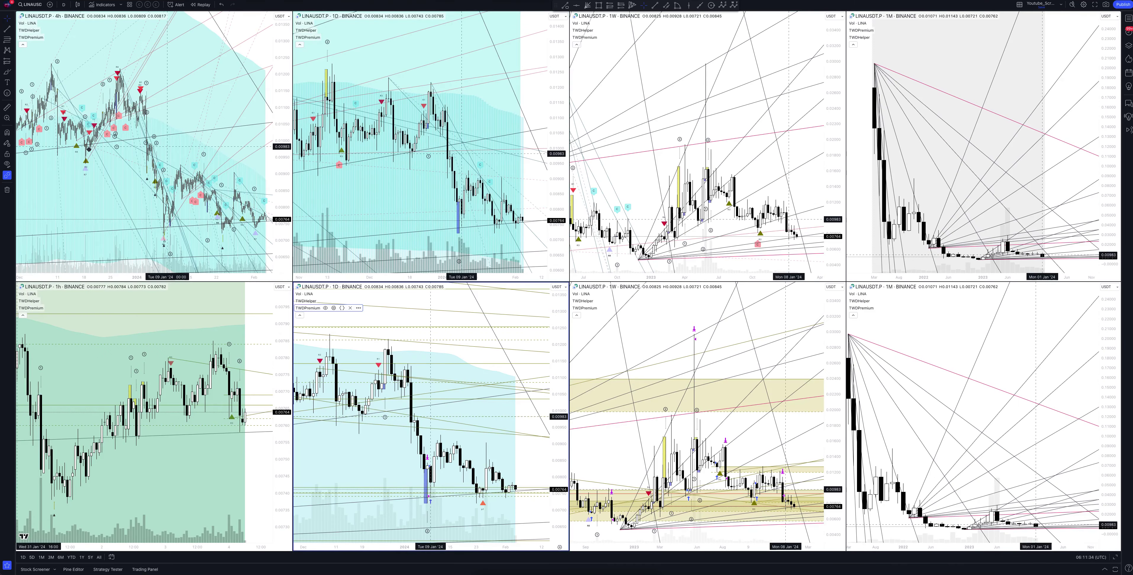
{"action": "left_click", "coordinate": [1115, 556]}
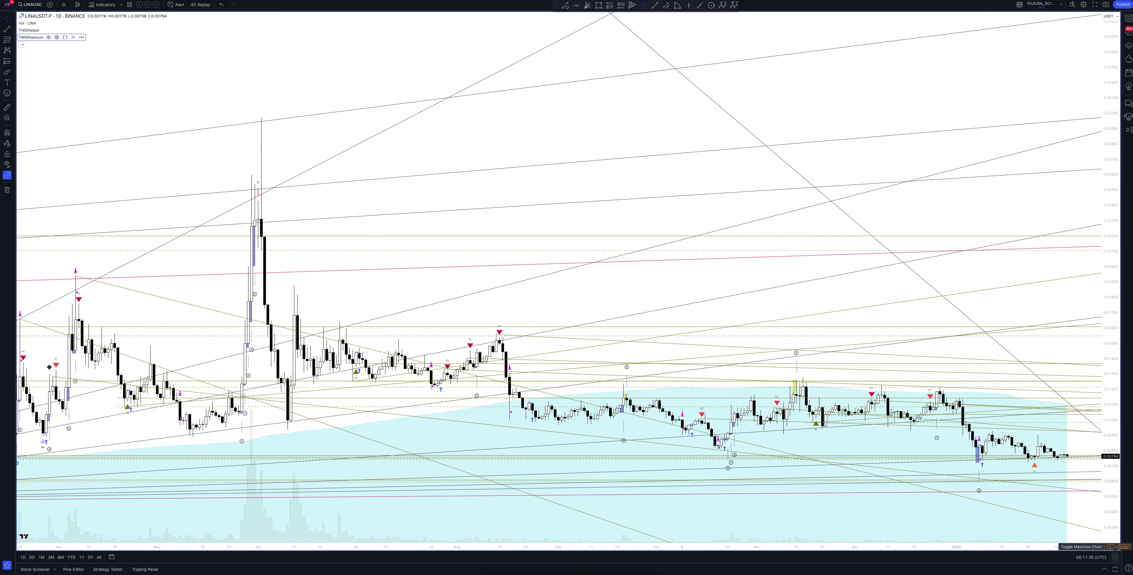
{"action": "left_click", "coordinate": [1115, 547]}
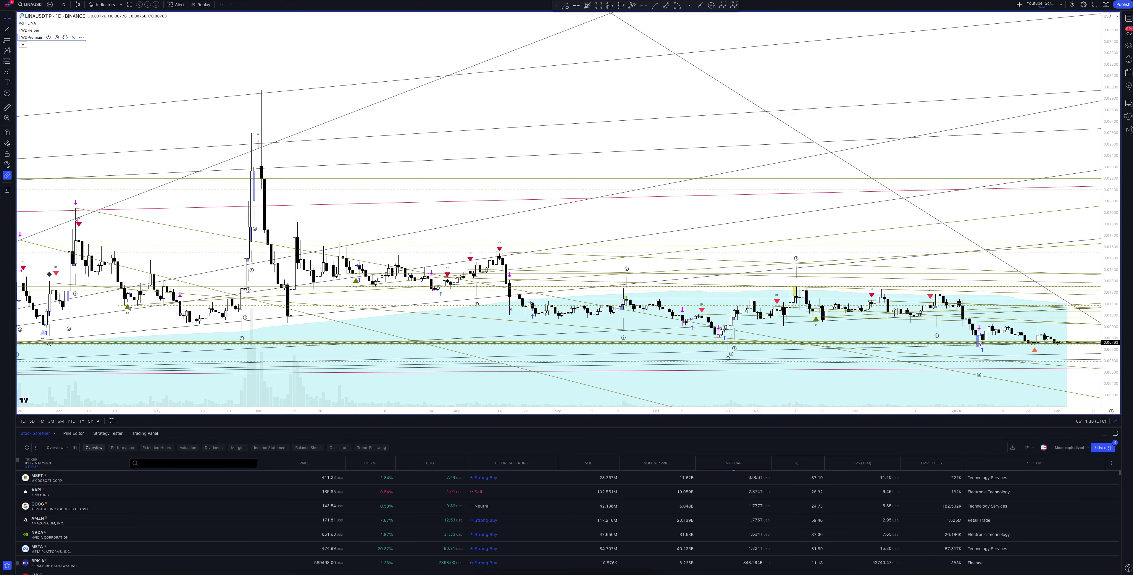
{"action": "left_click", "coordinate": [108, 433]}
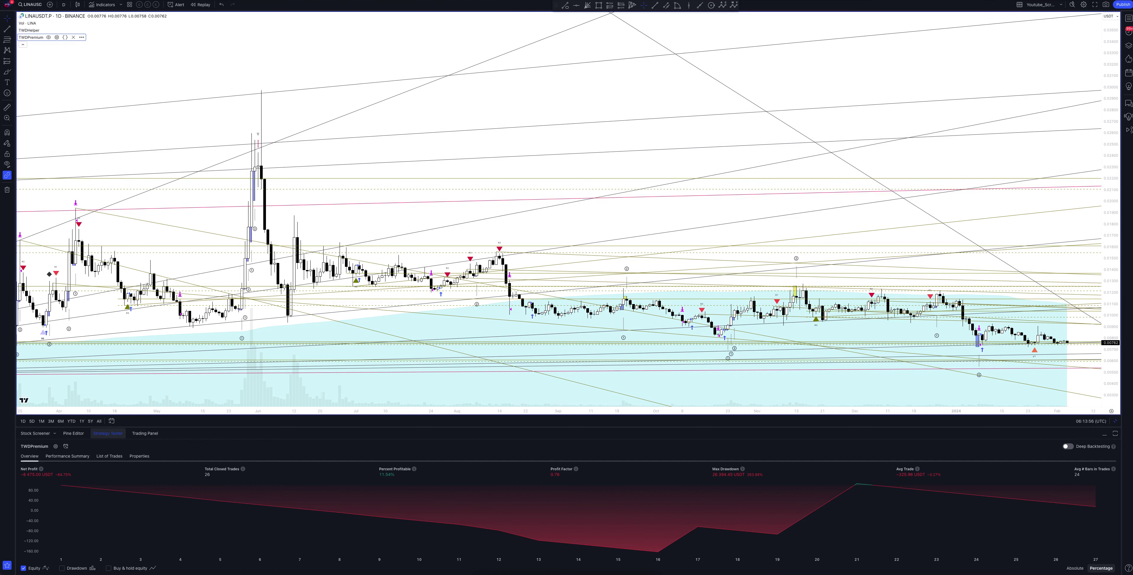
Step: After reviewing the daily backtest, return to the eight-chart grid with Alt+Enter
{"action": "key", "text": "alt+Return"}
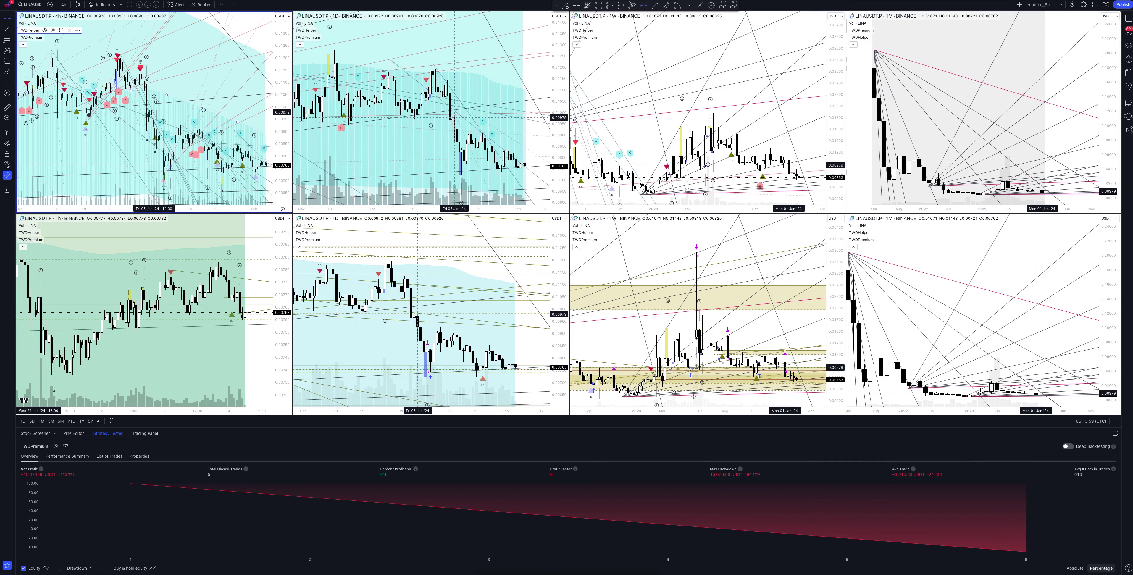
Step: Enlarge the 4h chart to view its TWDPremium backtest, then restore the eight-chart grid
{"action": "key", "text": "alt+Return"}
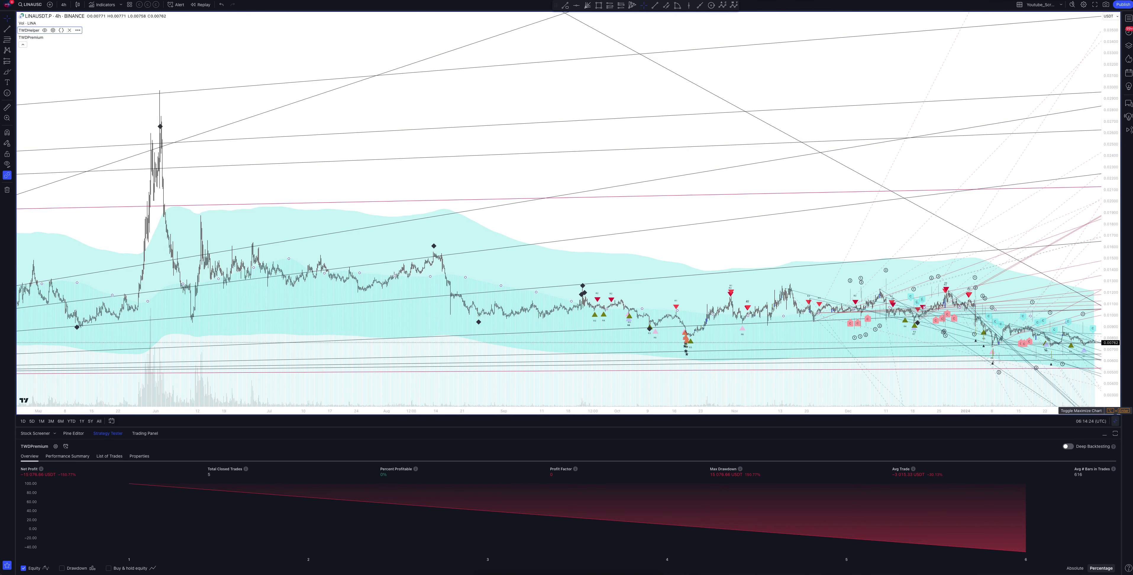
{"action": "left_click", "coordinate": [1115, 418]}
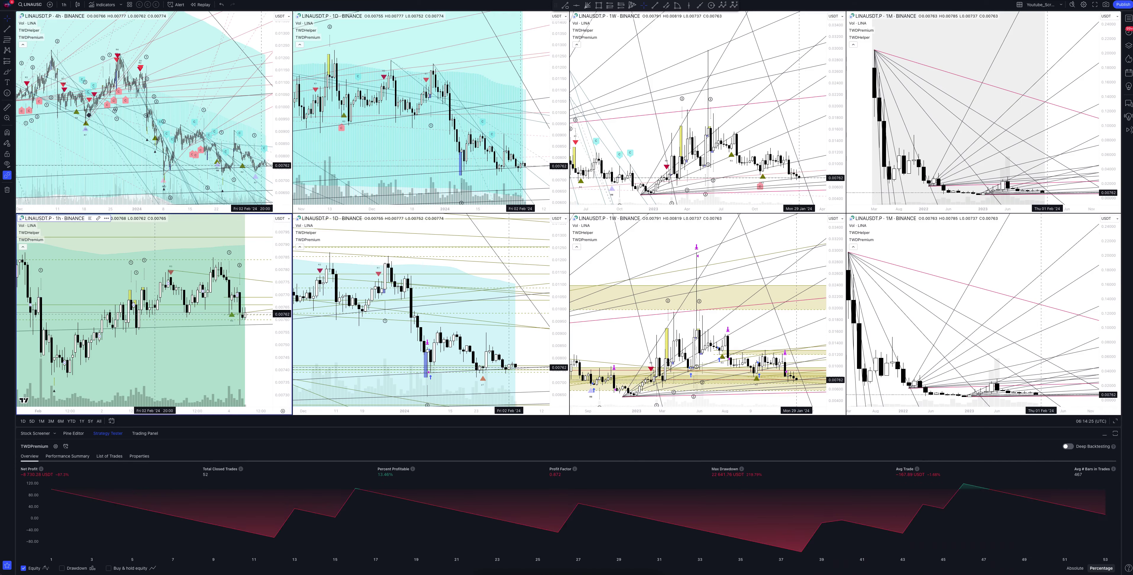
Step: Maximize the 1-hour chart, keep it on 1h to check its results, then switch to 2 hours
{"action": "left_click", "coordinate": [1115, 419]}
{"action": "left_click", "coordinate": [64, 5]}
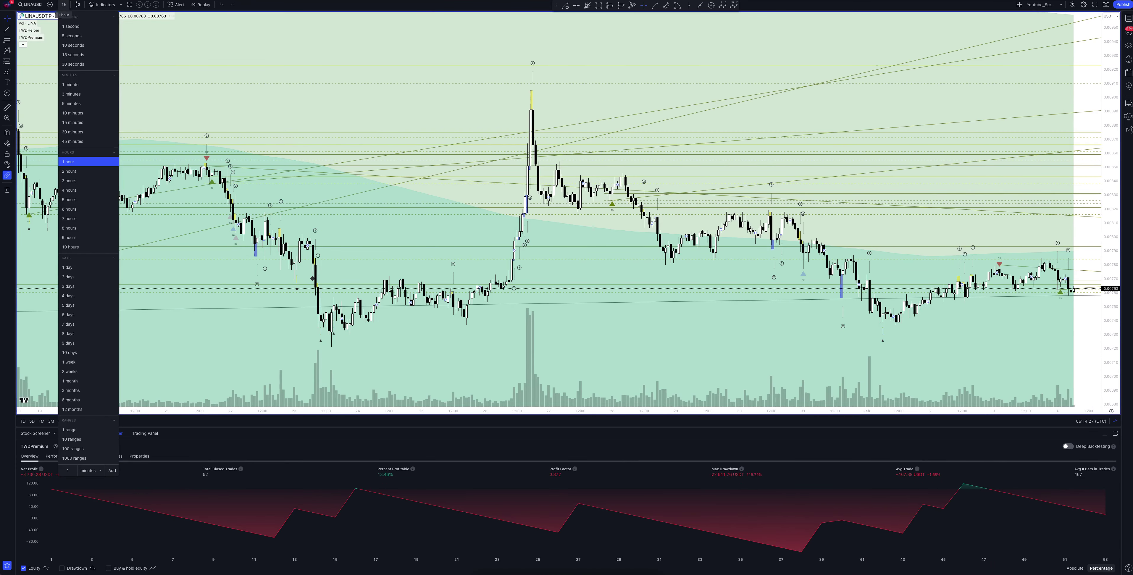
{"action": "left_click", "coordinate": [69, 161]}
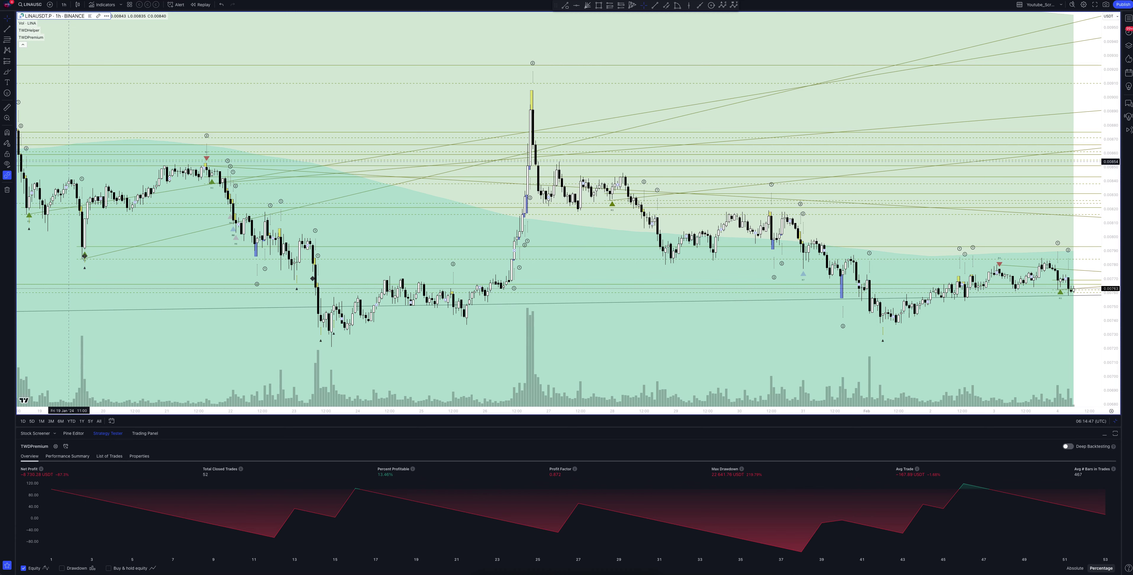
{"action": "left_click", "coordinate": [64, 4]}
{"action": "left_click", "coordinate": [69, 171]}
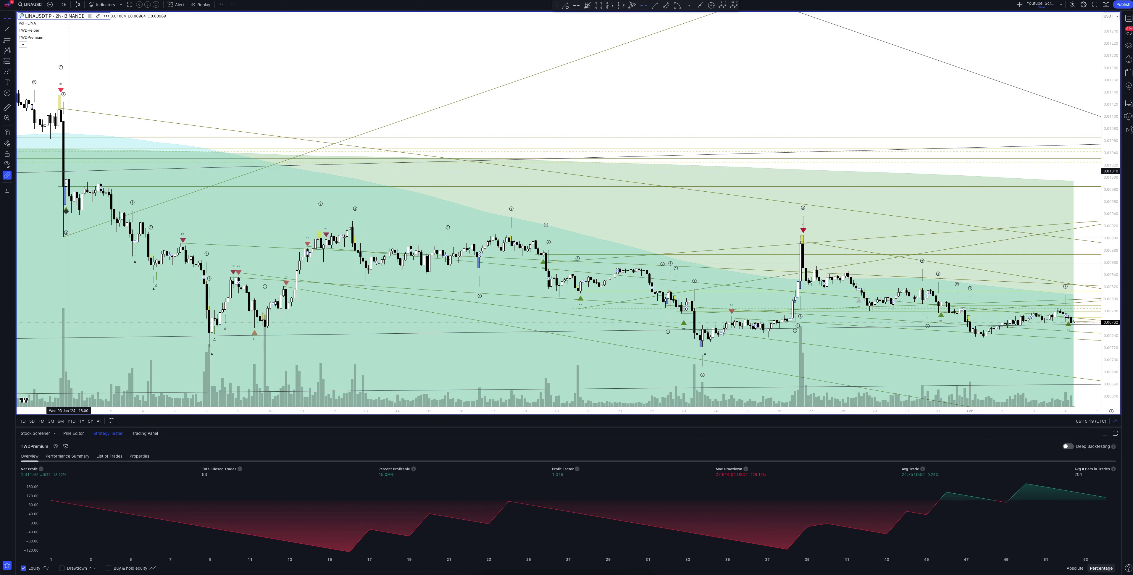
Step: Change the chart's timeframe from 2 hours to 3 hours
{"action": "left_click", "coordinate": [64, 5]}
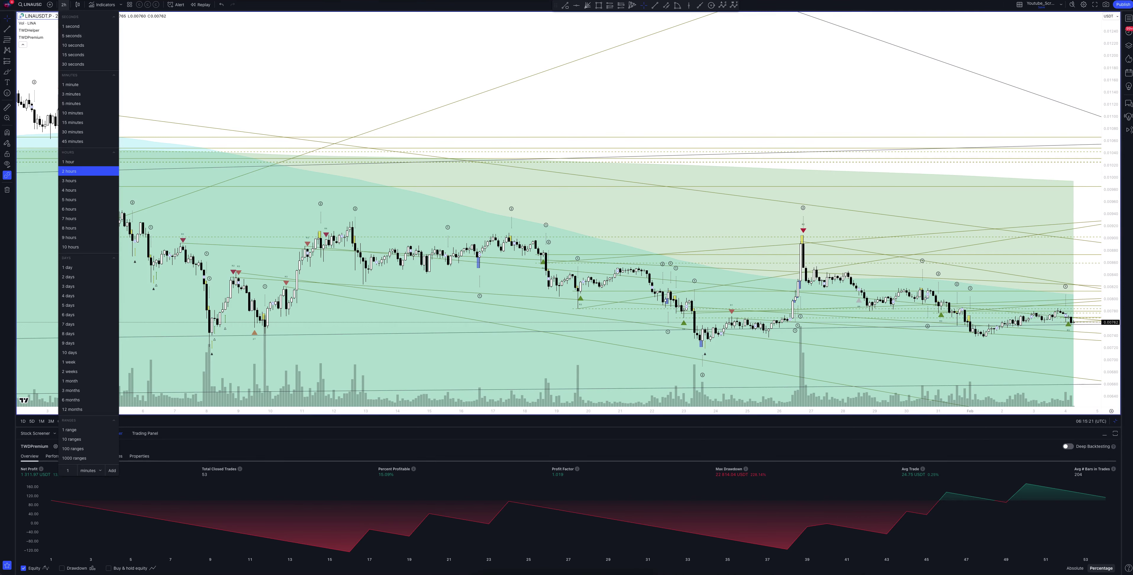
{"action": "left_click", "coordinate": [69, 181]}
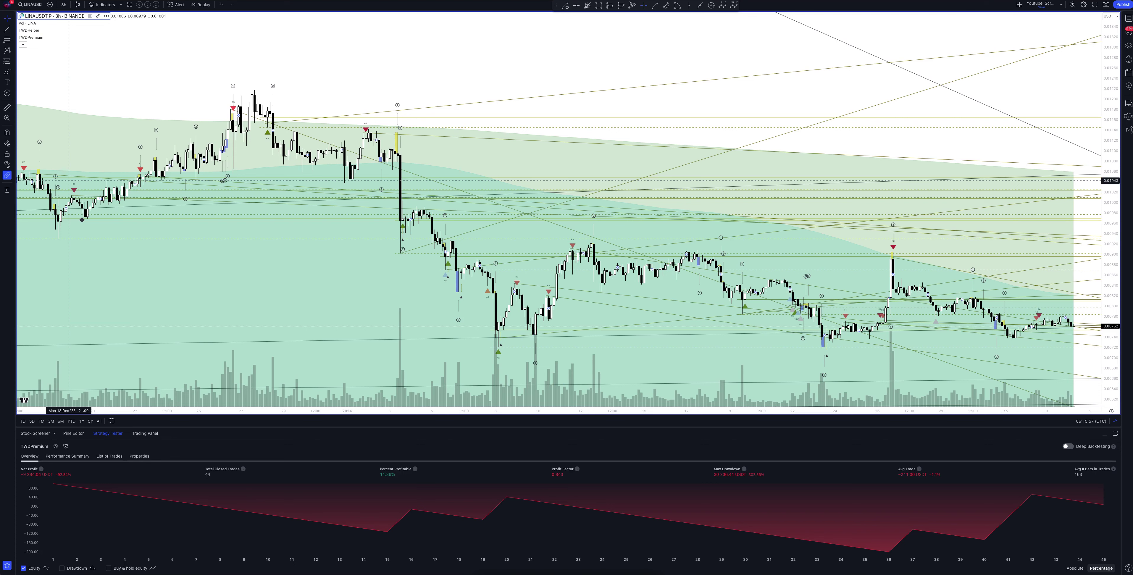
Step: Open the timeframe dropdown after reviewing the losing 3h backtest
{"action": "left_click", "coordinate": [64, 5]}
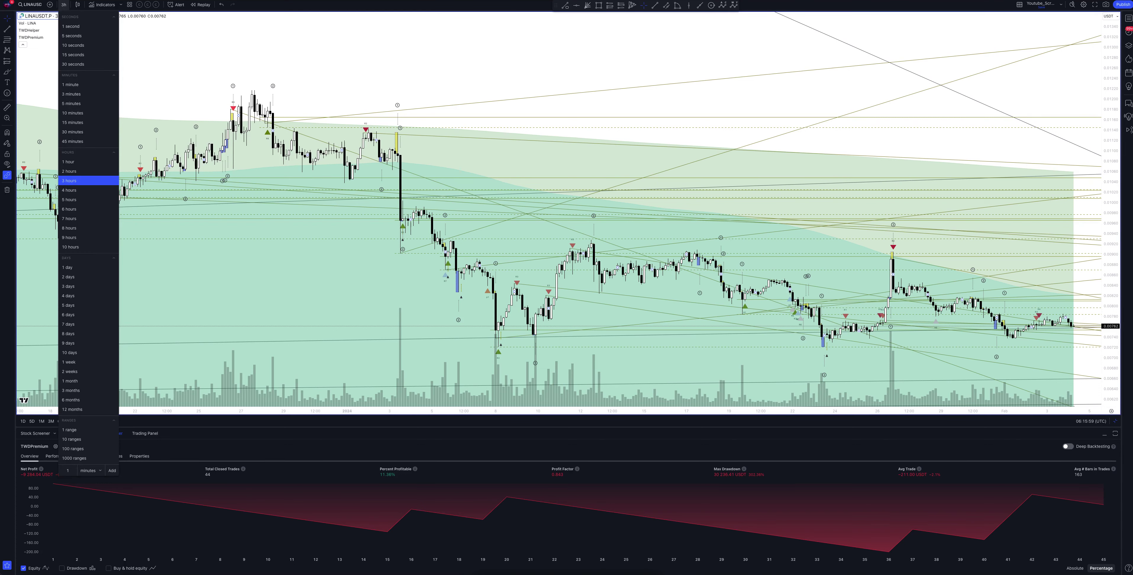
Step: Put the chart on 4 hours, review its profitable backtest, then switch to 5 hours
{"action": "left_click", "coordinate": [69, 190]}
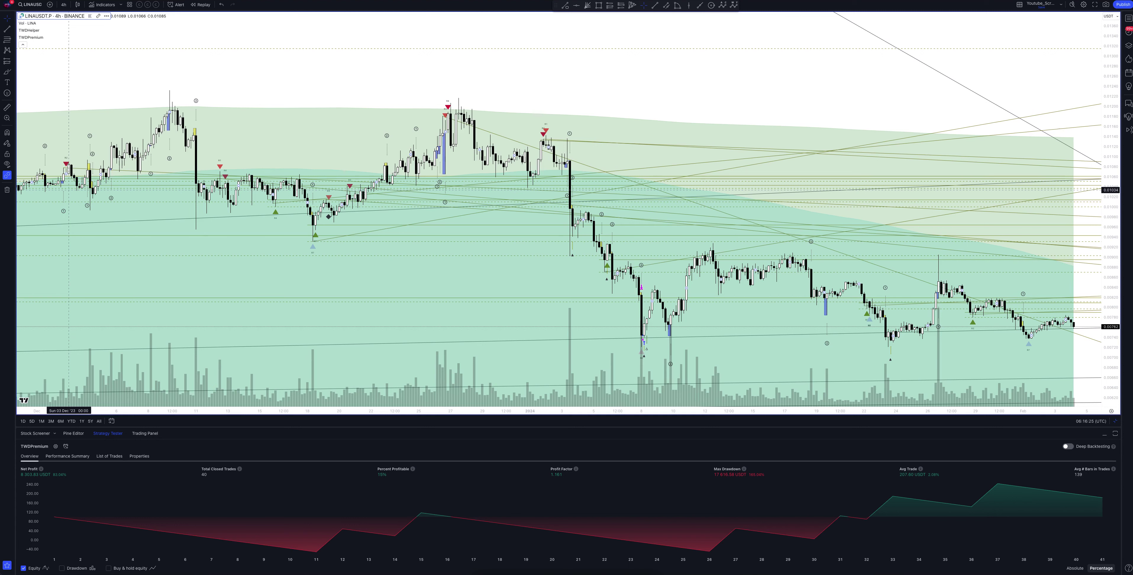
{"action": "left_click", "coordinate": [64, 5]}
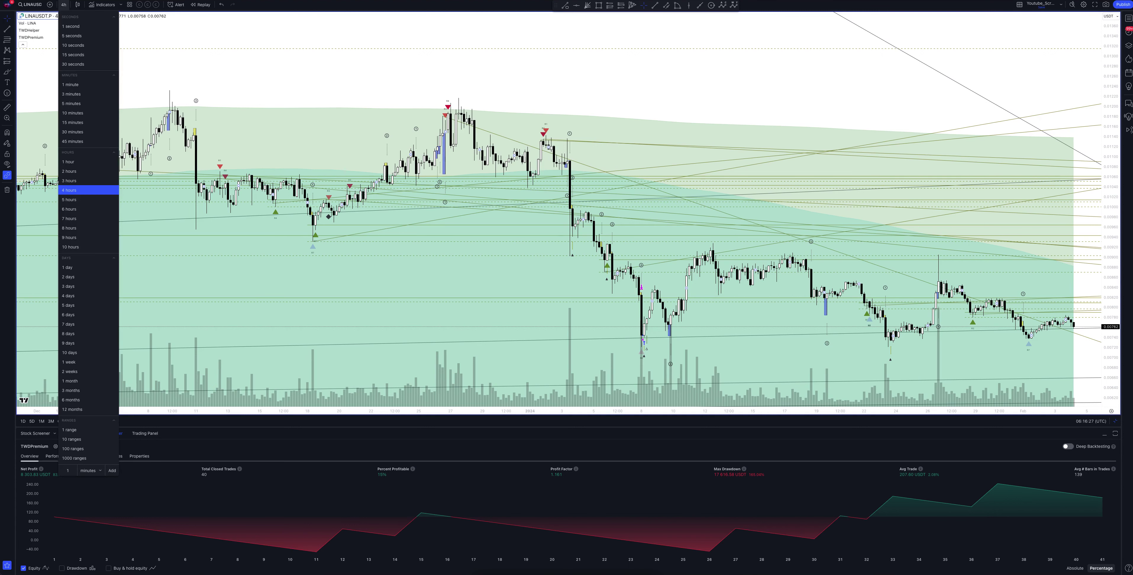
{"action": "left_click", "coordinate": [69, 199]}
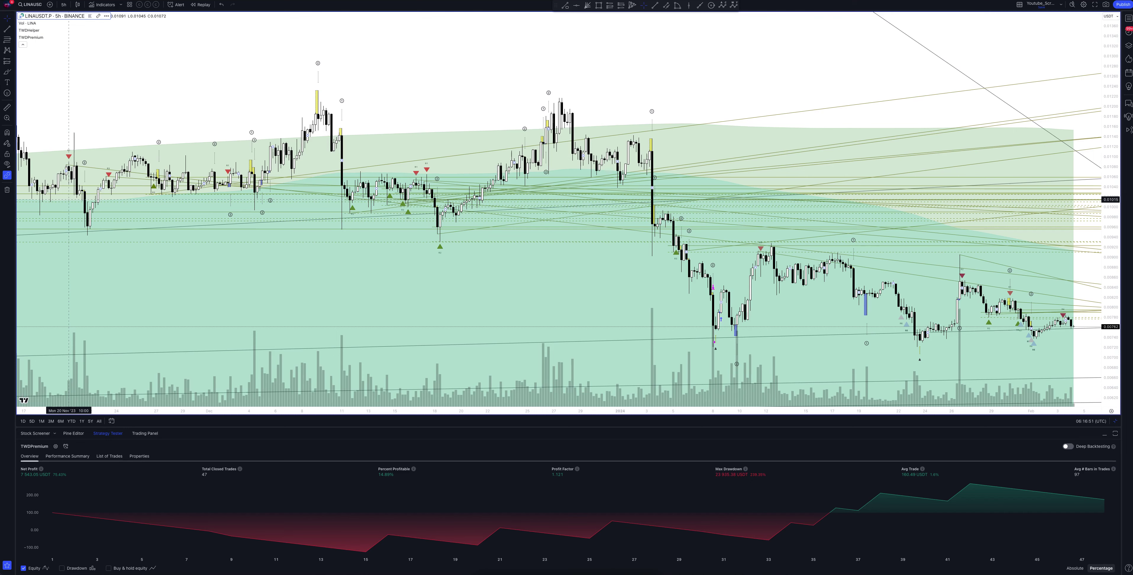
Step: Change the chart's timeframe from 5 hours to 6 hours
{"action": "left_click", "coordinate": [64, 4]}
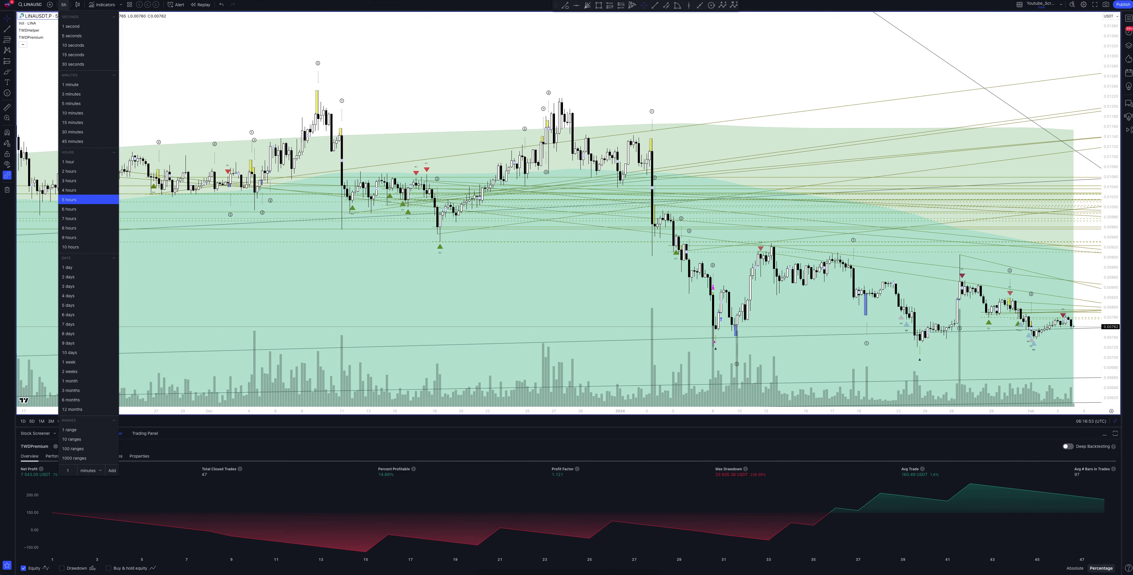
{"action": "left_click", "coordinate": [69, 209]}
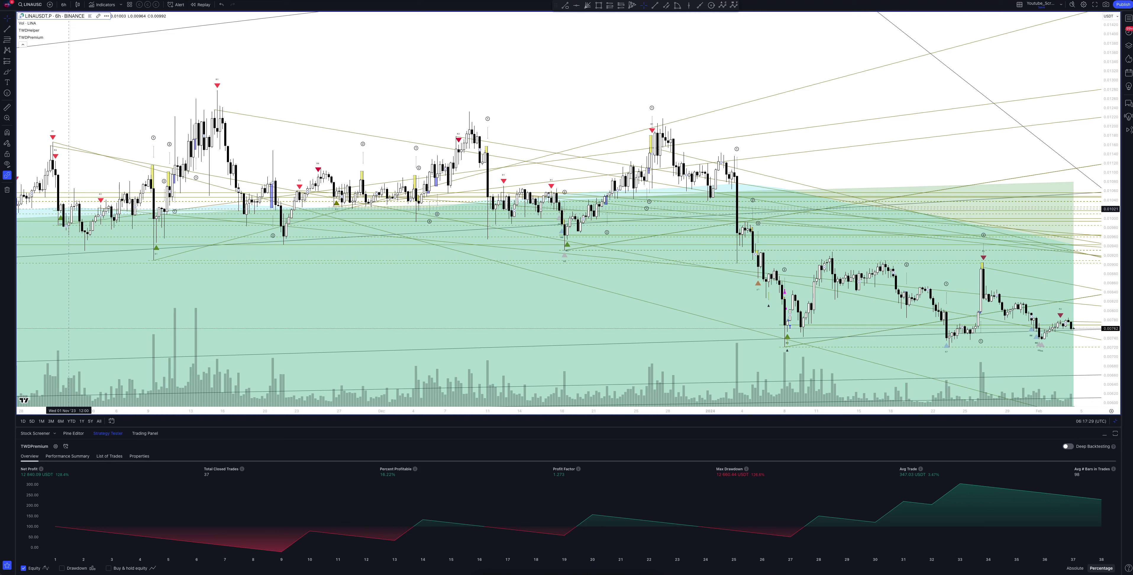
Step: Open the timeframe dropdown from the 6h interval button
{"action": "left_click", "coordinate": [64, 5]}
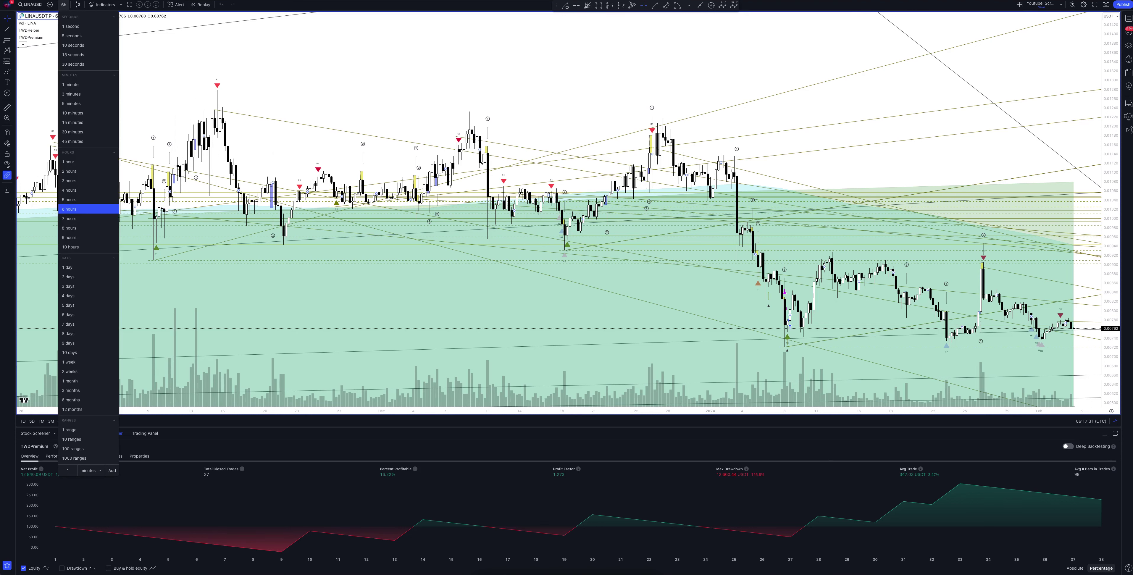
Step: Put the chart on 7 hours, review its 39-trade backtest, then switch to 8 hours
{"action": "left_click", "coordinate": [69, 218]}
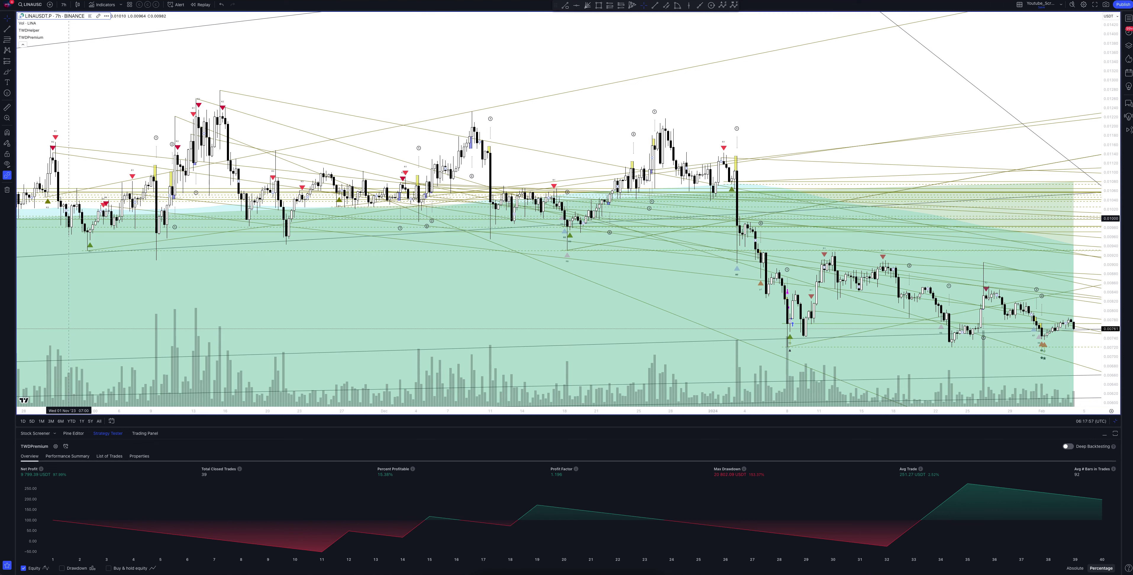
{"action": "left_click", "coordinate": [63, 4]}
{"action": "left_click", "coordinate": [68, 227]}
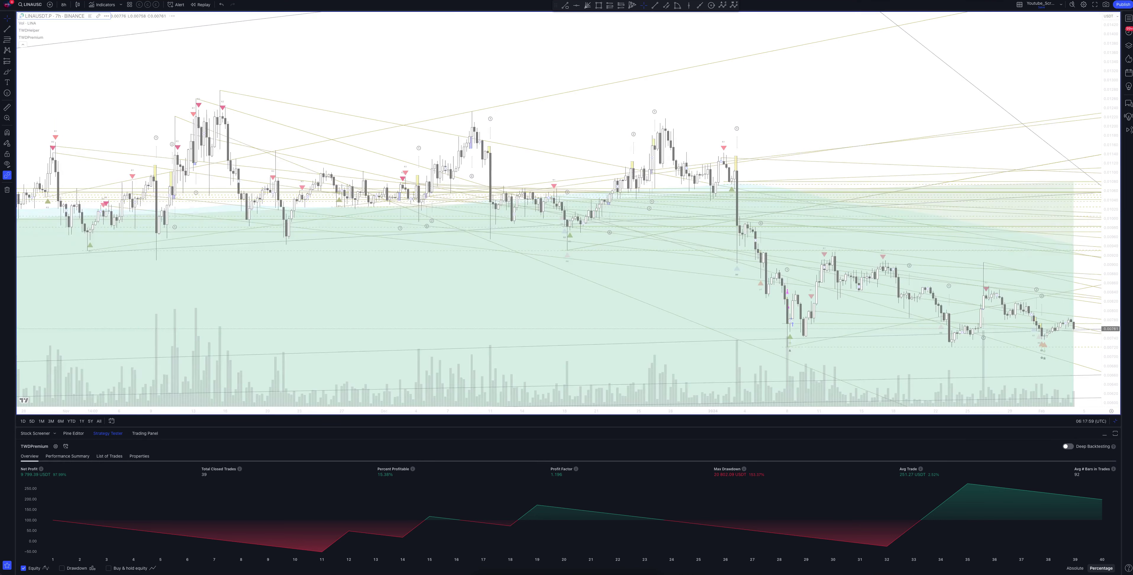